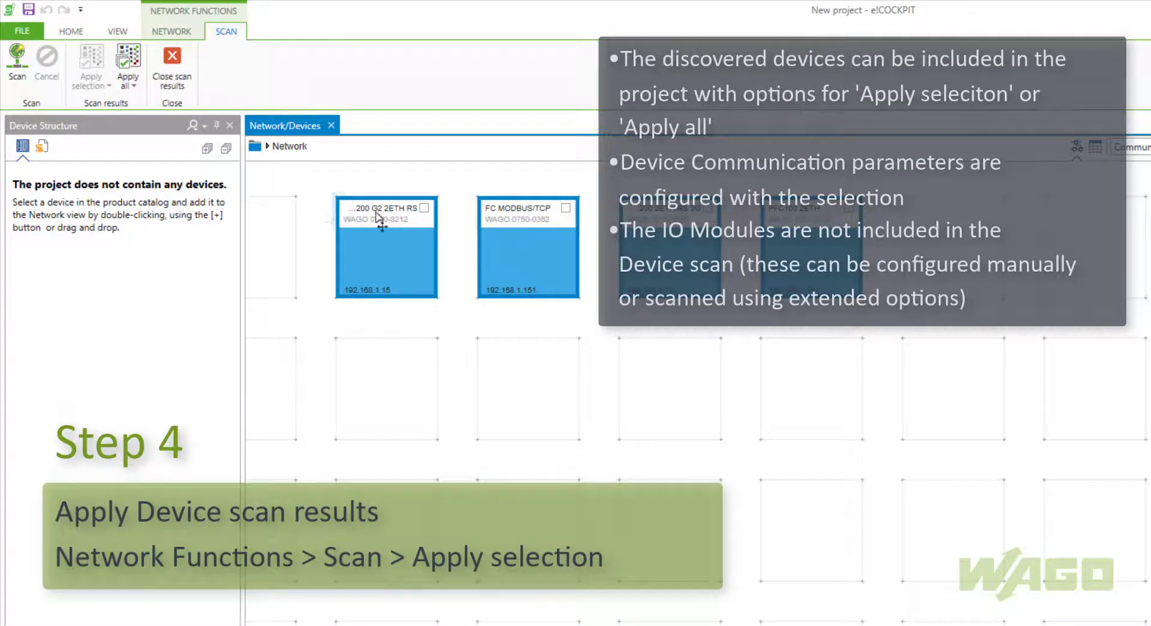
Apply only the discovered WAGO 0750-8212 controller (PFC200 G2 2ETH RS) from the scan results to the project.
click(423, 208)
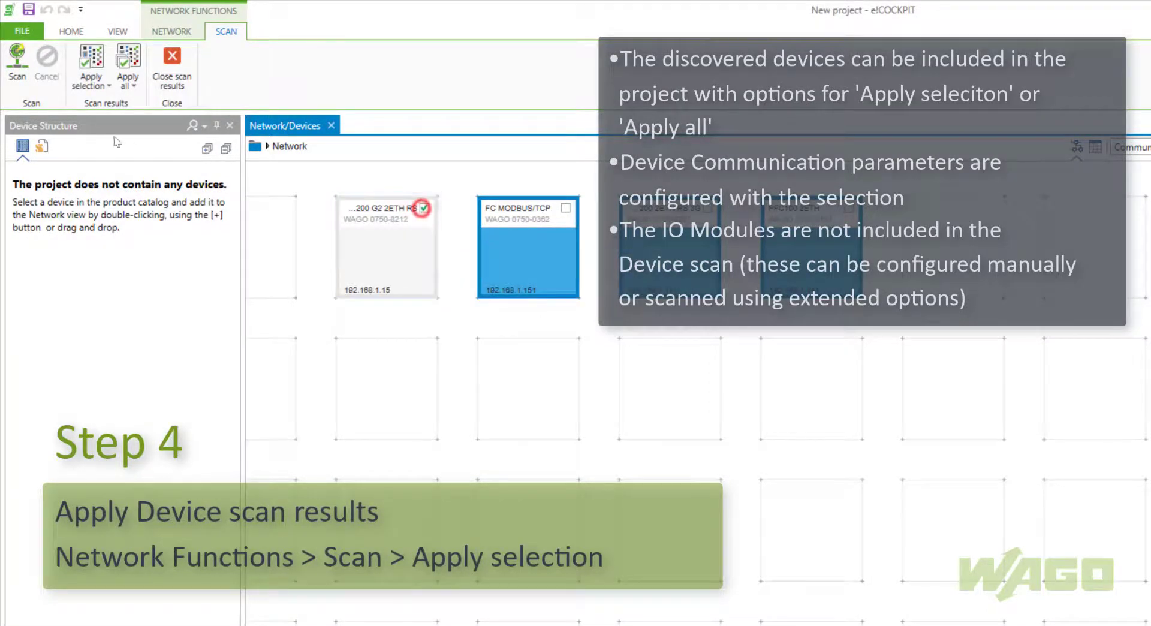
click(93, 59)
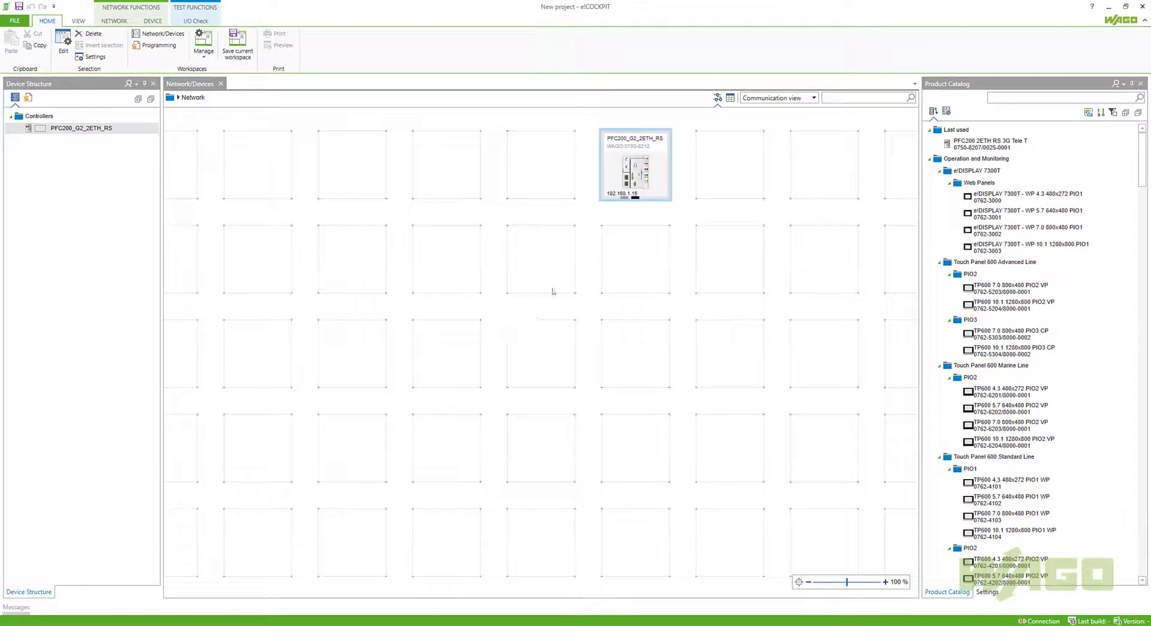
Show the settings of the PFC200_G2_2ETH_RS controller in the network and copy its X1/X2 IP address.
click(613, 182)
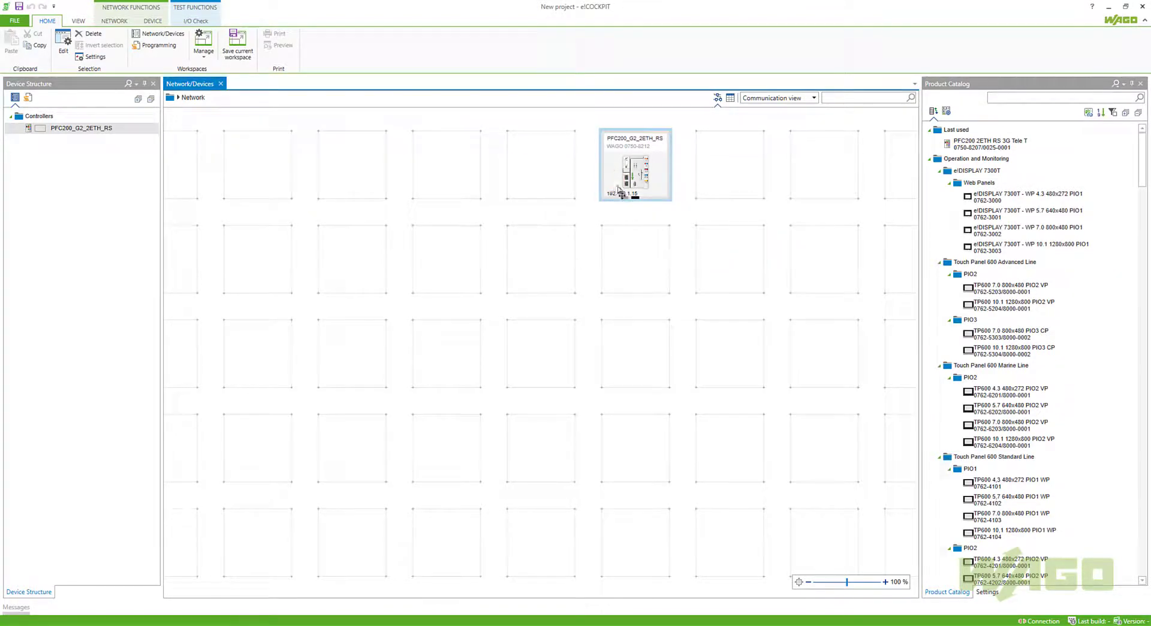
click(987, 592)
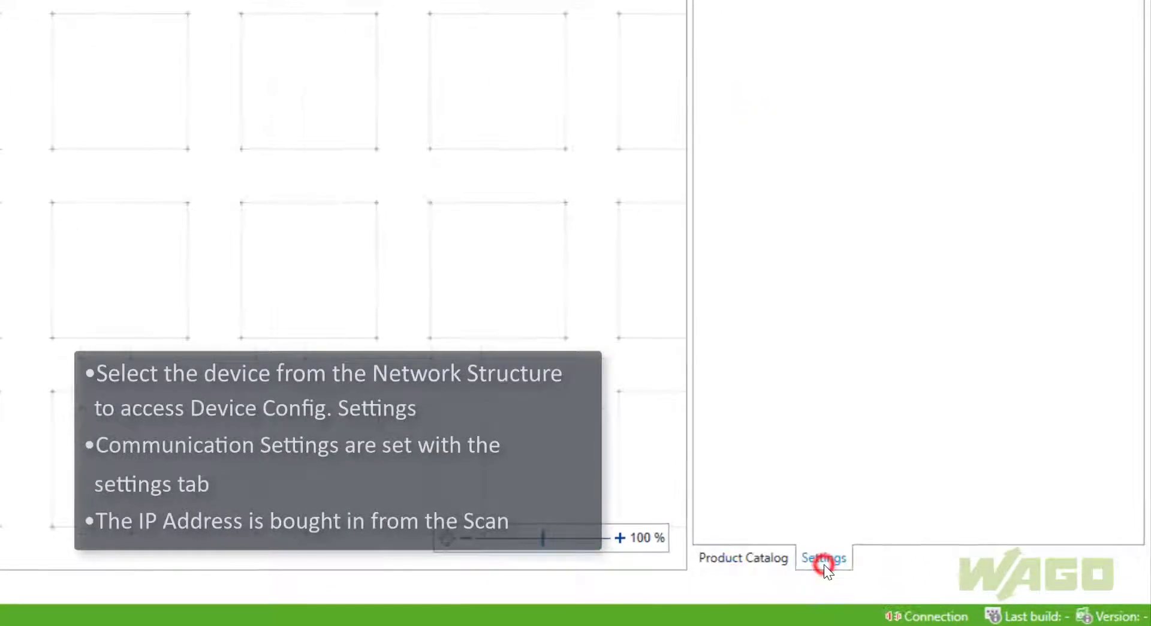
click(1091, 254)
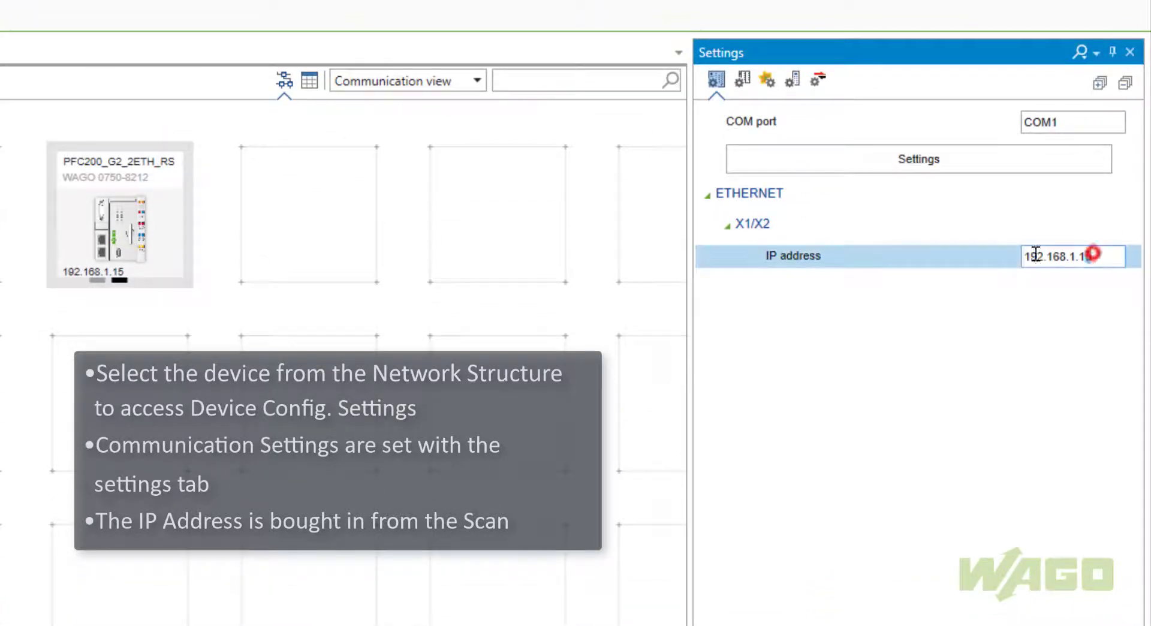
drag(1036, 254, 1006, 253)
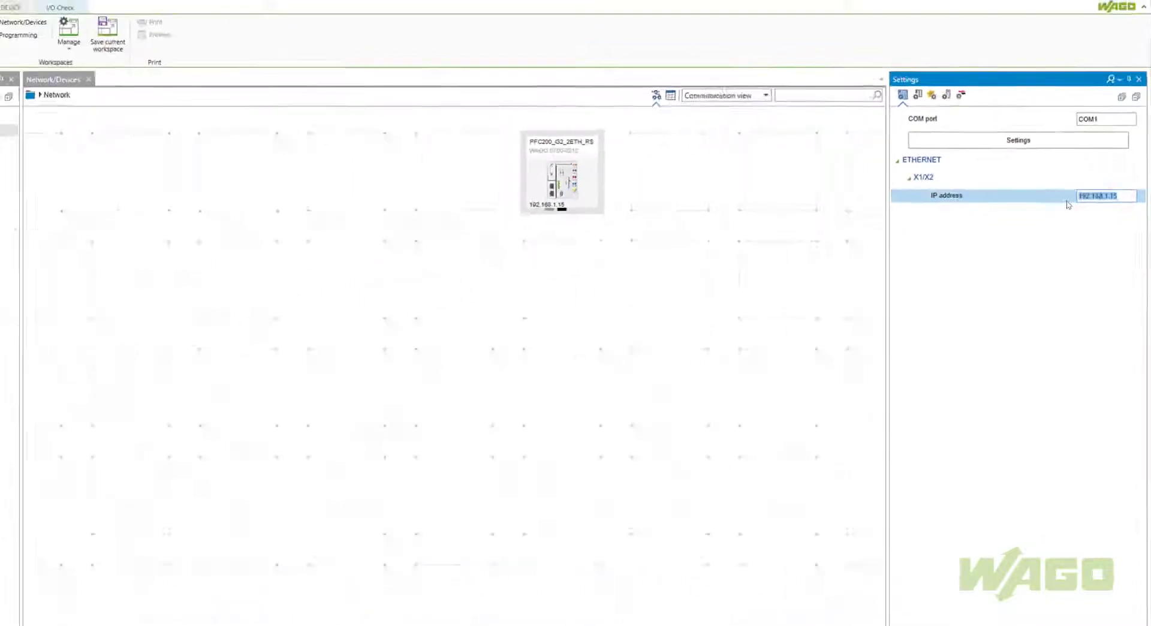
key(ctrl+c)
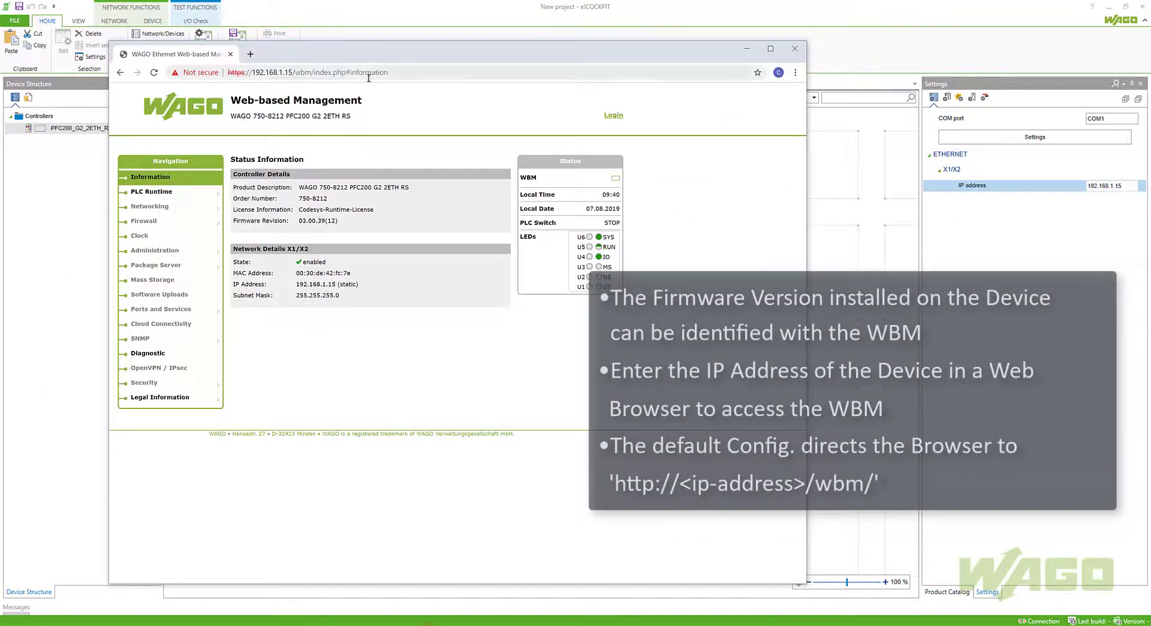
Switch to the web browser, load the controller's Web-based Management page at 192.168.1.15 and check its firmware revision.
click(368, 75)
key(ctrl+v)
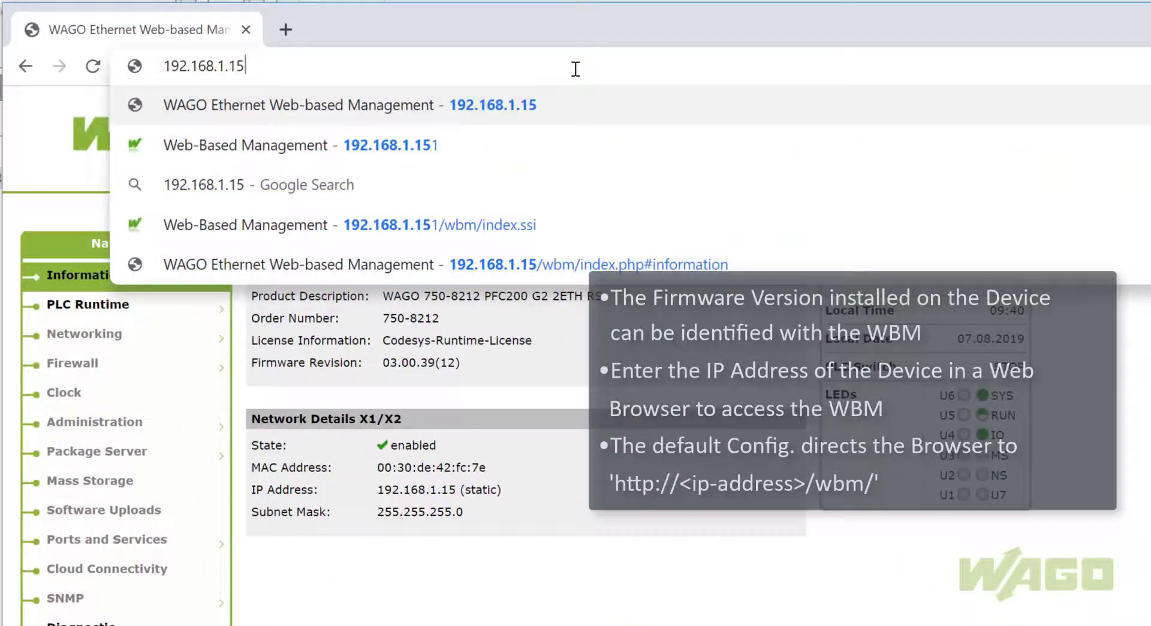
key(Return)
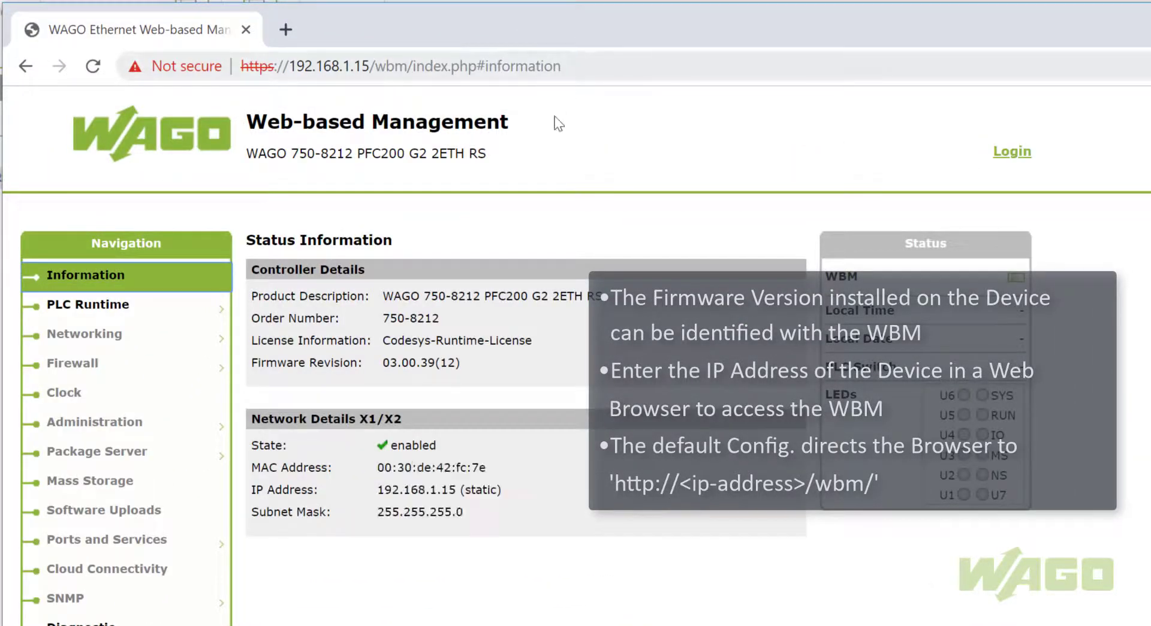
drag(479, 363, 382, 363)
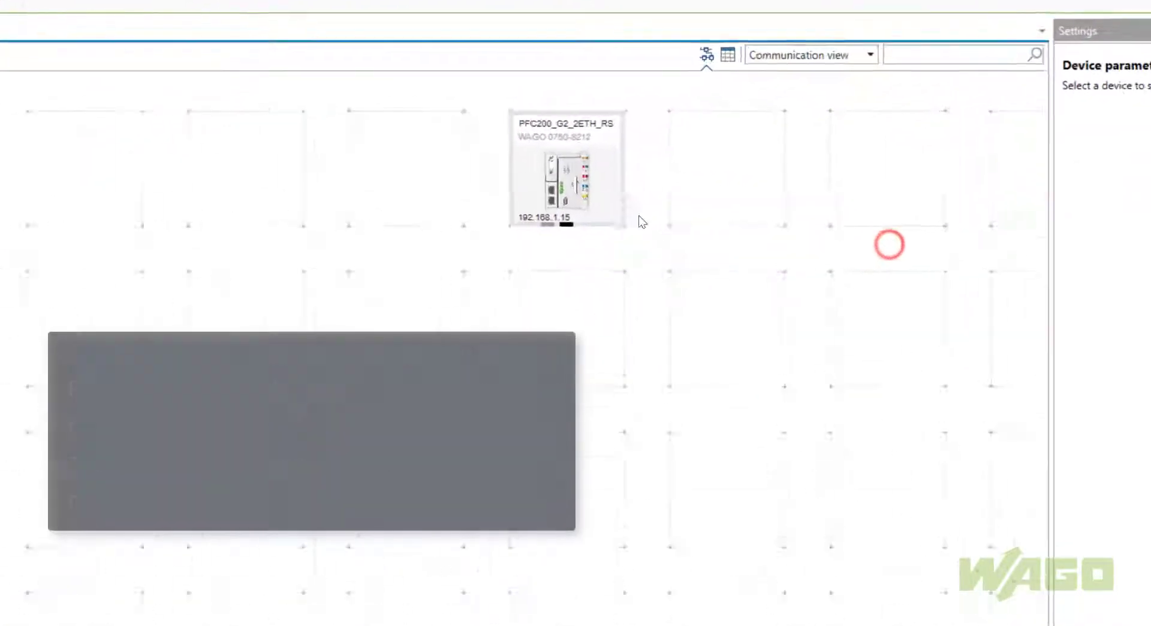
Select the PFC200_G2_2ETH_RS controller in e!COCKPIT, query its status in the firmware replacement diagnostics, and close the diagnostics.
mouse_move(587, 205)
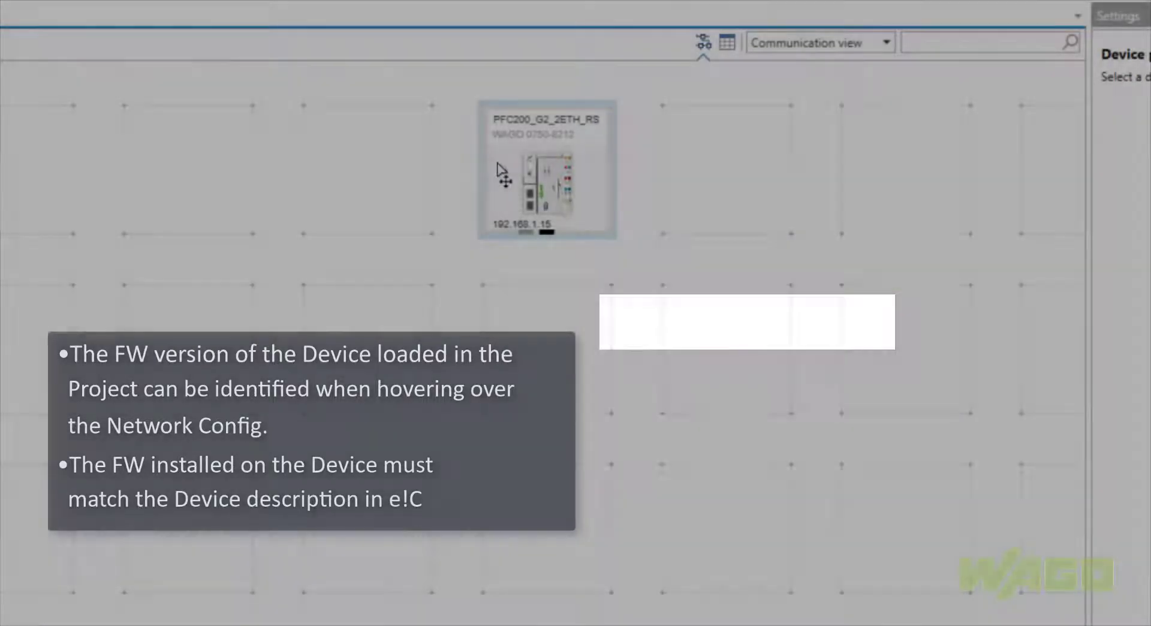
click(587, 205)
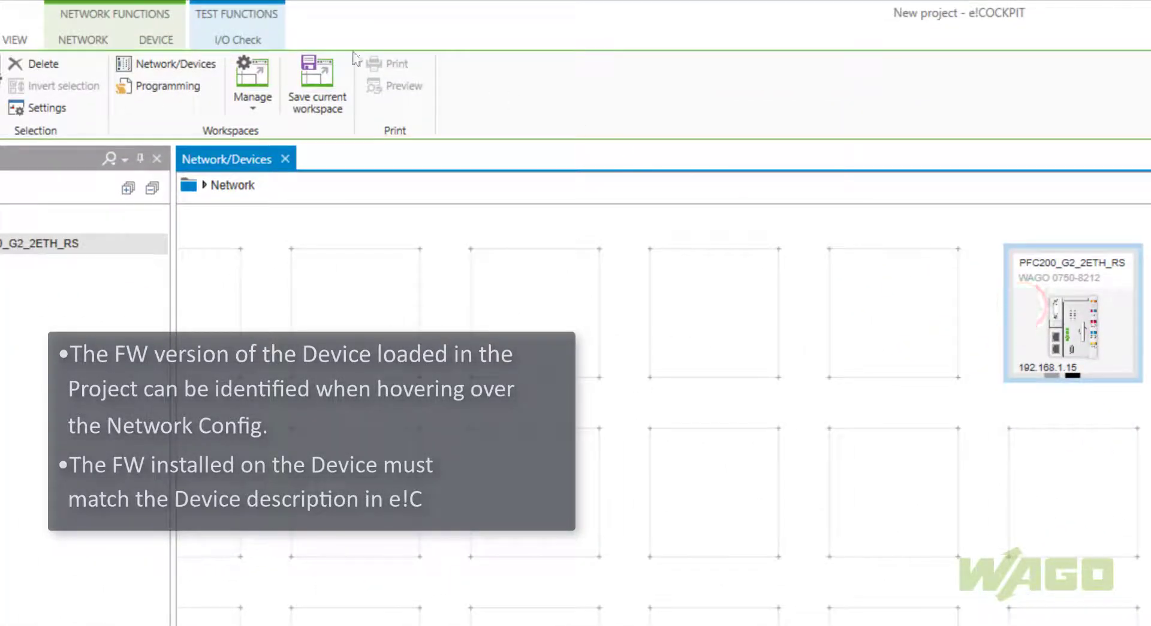
click(168, 40)
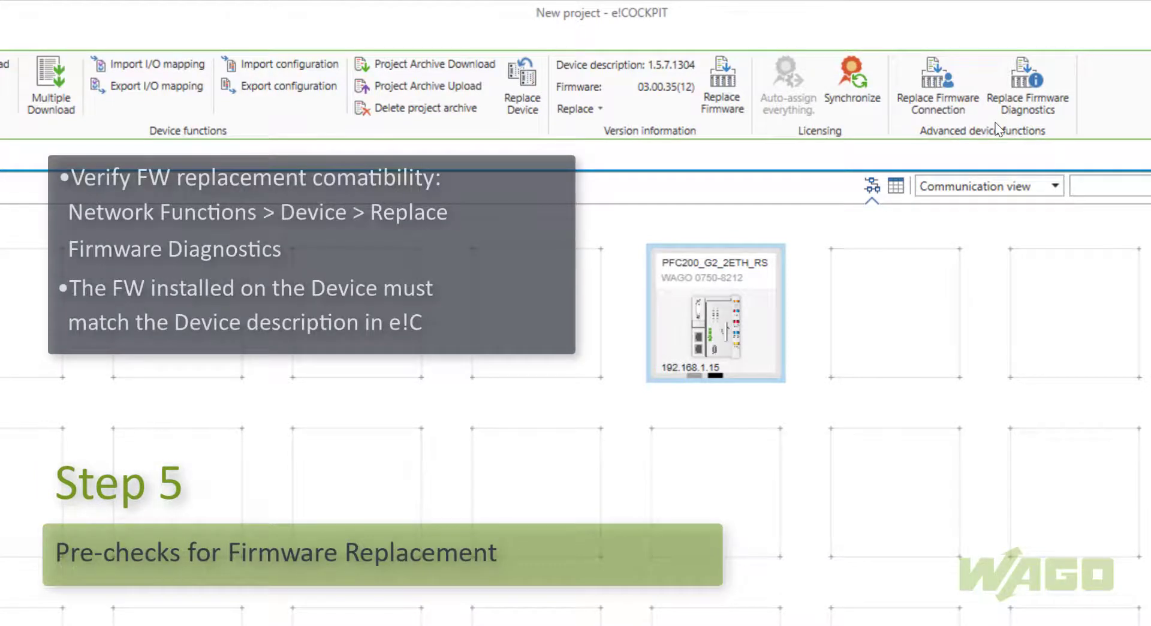
click(992, 108)
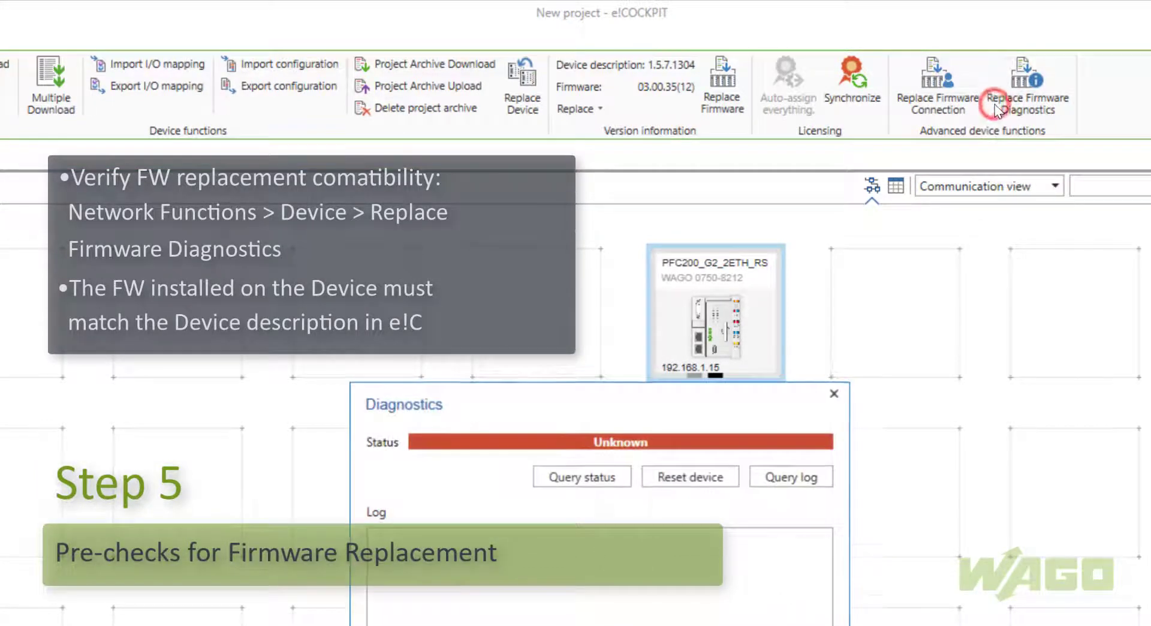
click(857, 203)
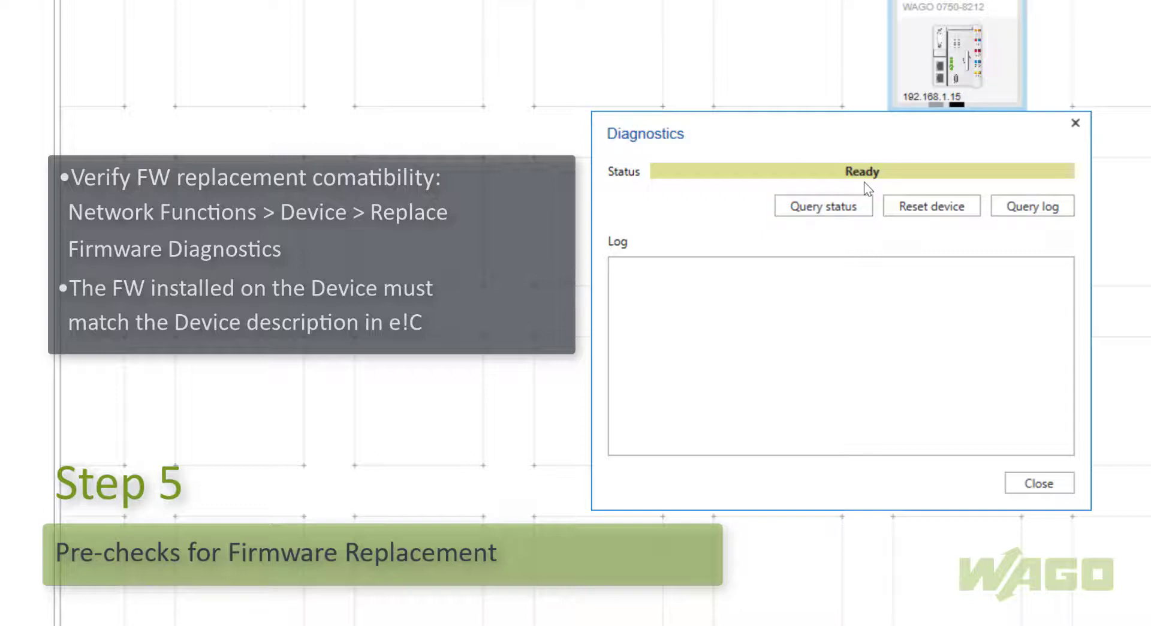
click(1038, 482)
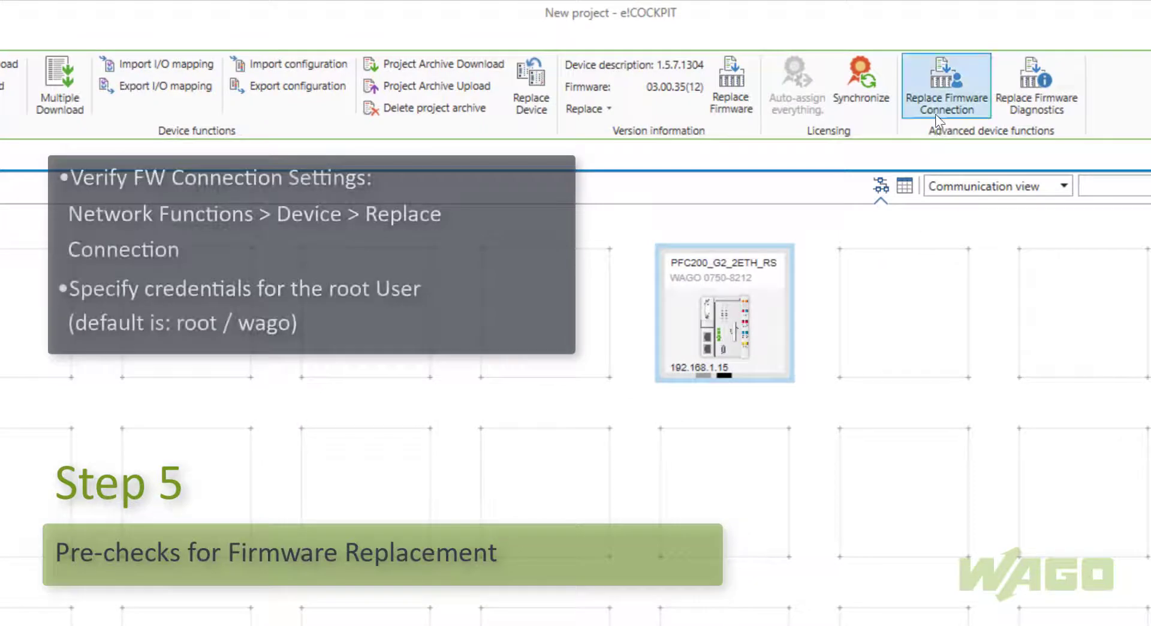
Check the root user and its password in the firmware replacement connection settings and apply them.
click(935, 114)
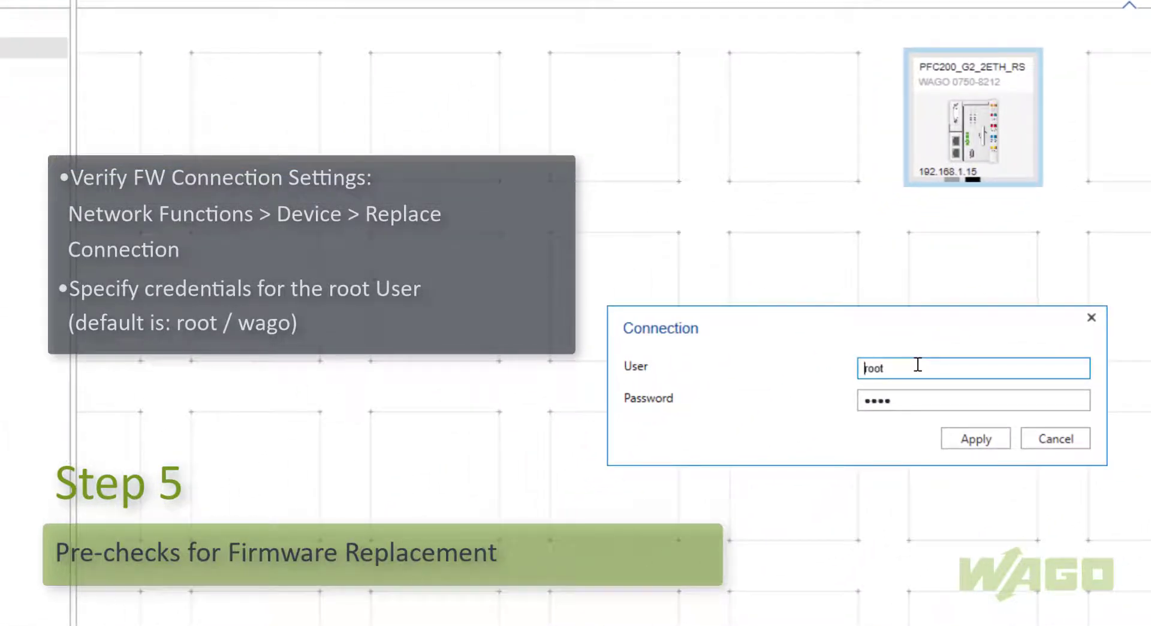
double_click(906, 368)
double_click(902, 400)
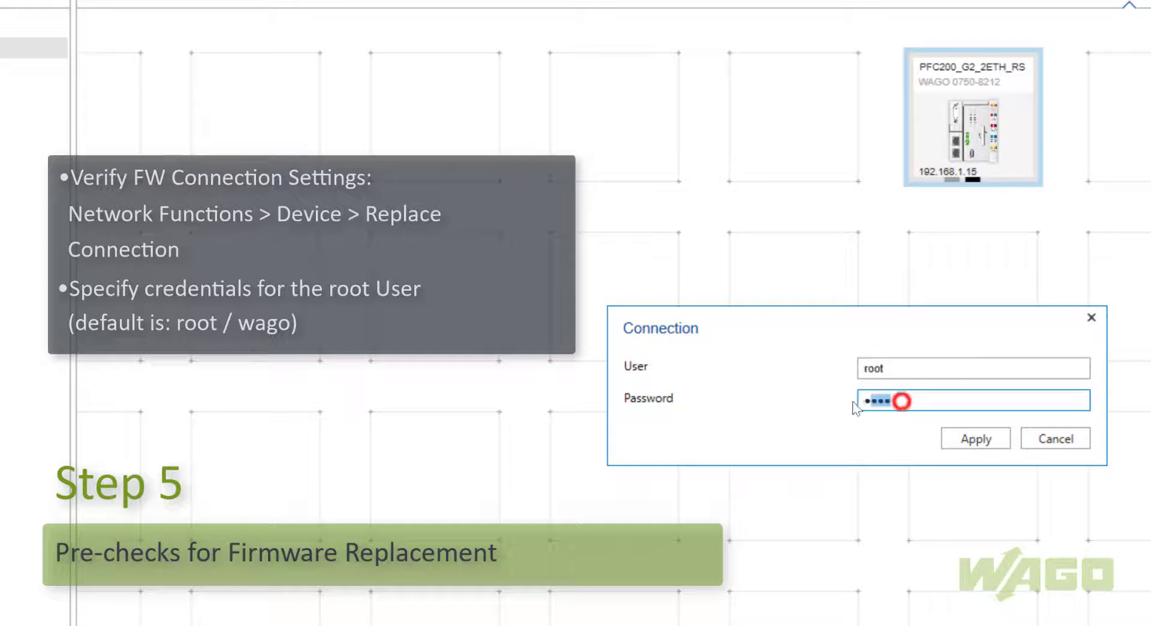
click(953, 437)
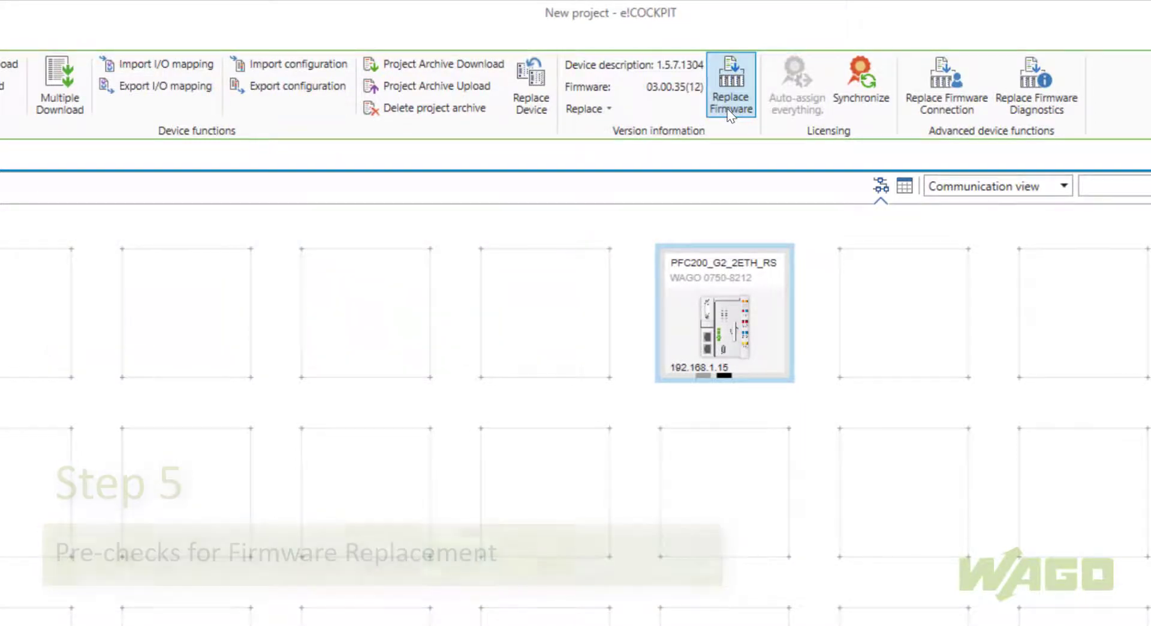
Replace the controller's firmware using the update file hd_V030107_13_r40667.wup from the PFC_Firmware folder.
click(729, 114)
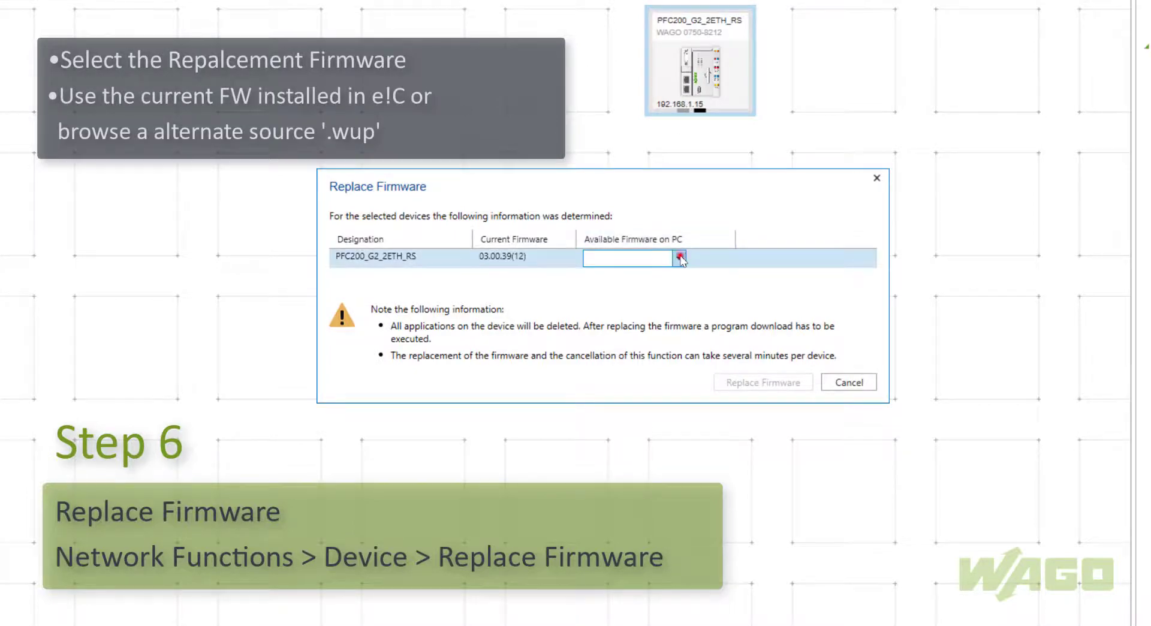
click(678, 257)
mouse_move(664, 287)
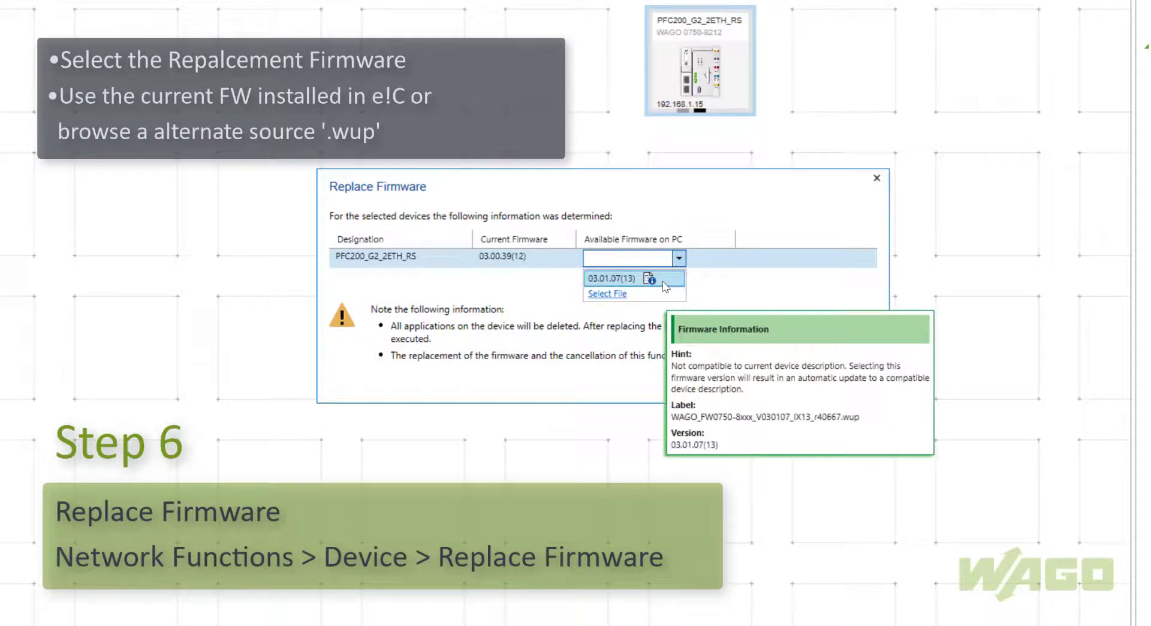
click(617, 293)
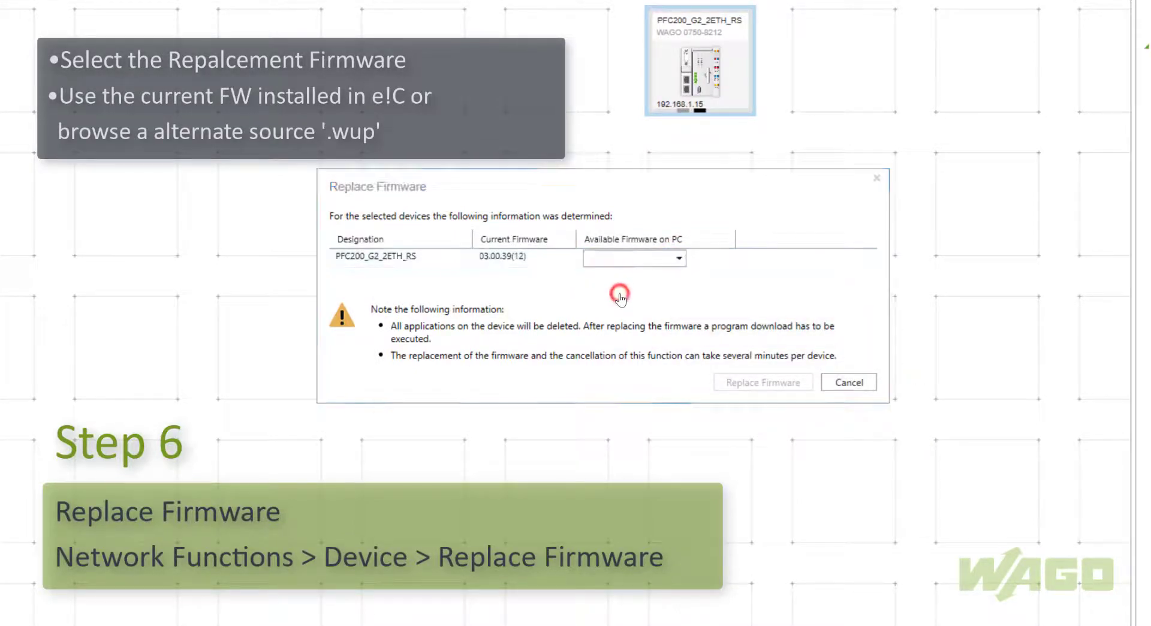
click(620, 293)
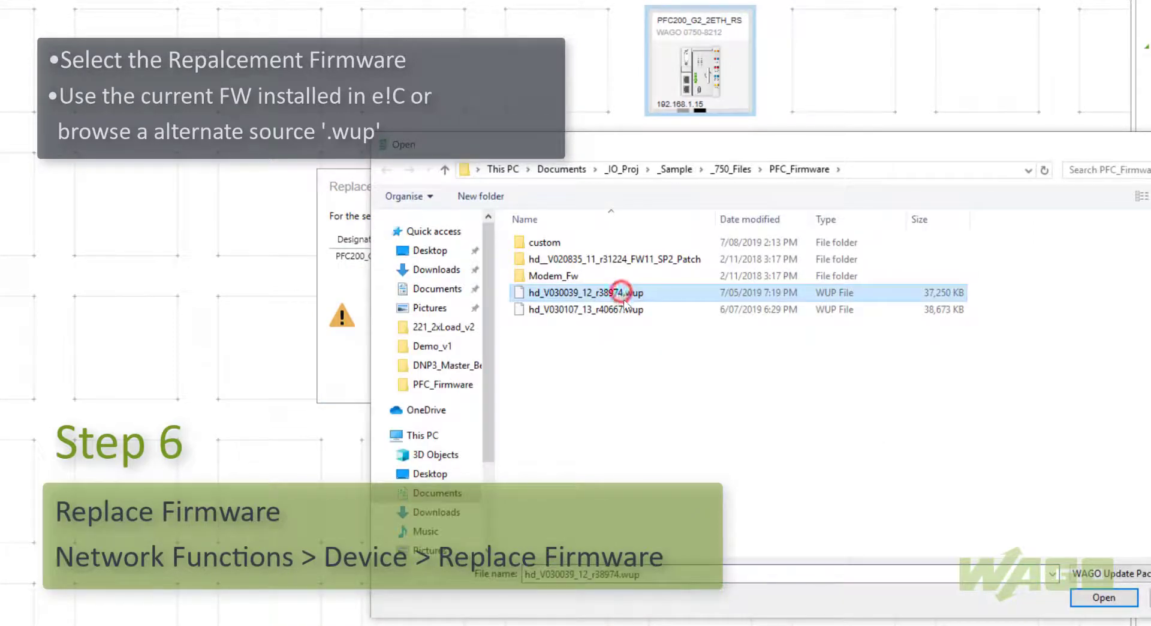
click(629, 311)
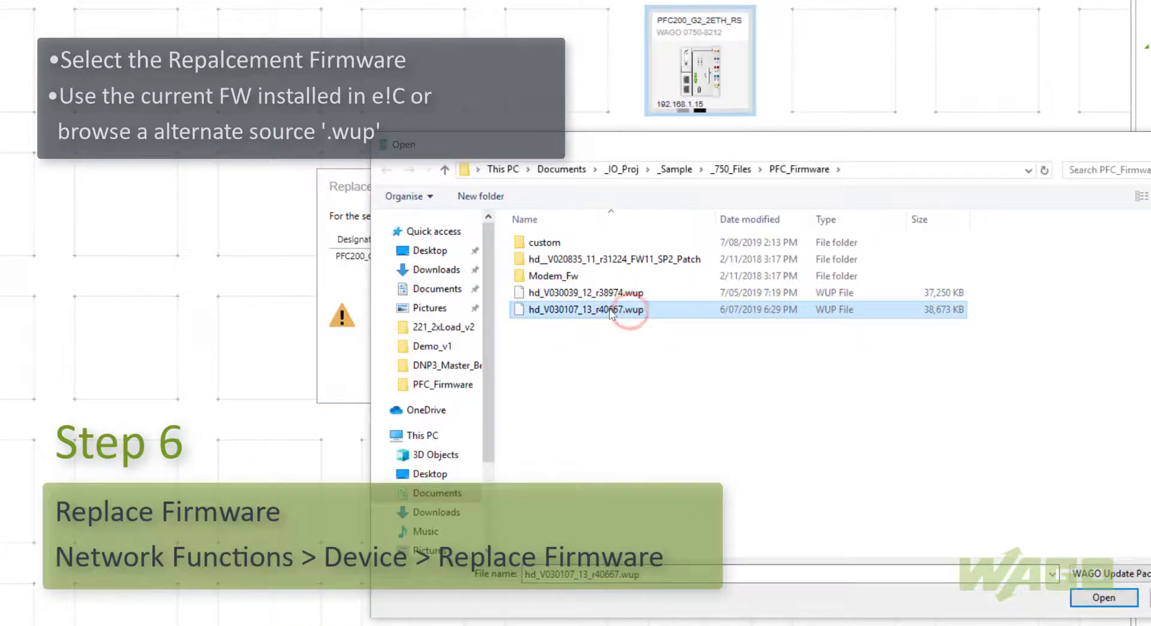
click(1073, 598)
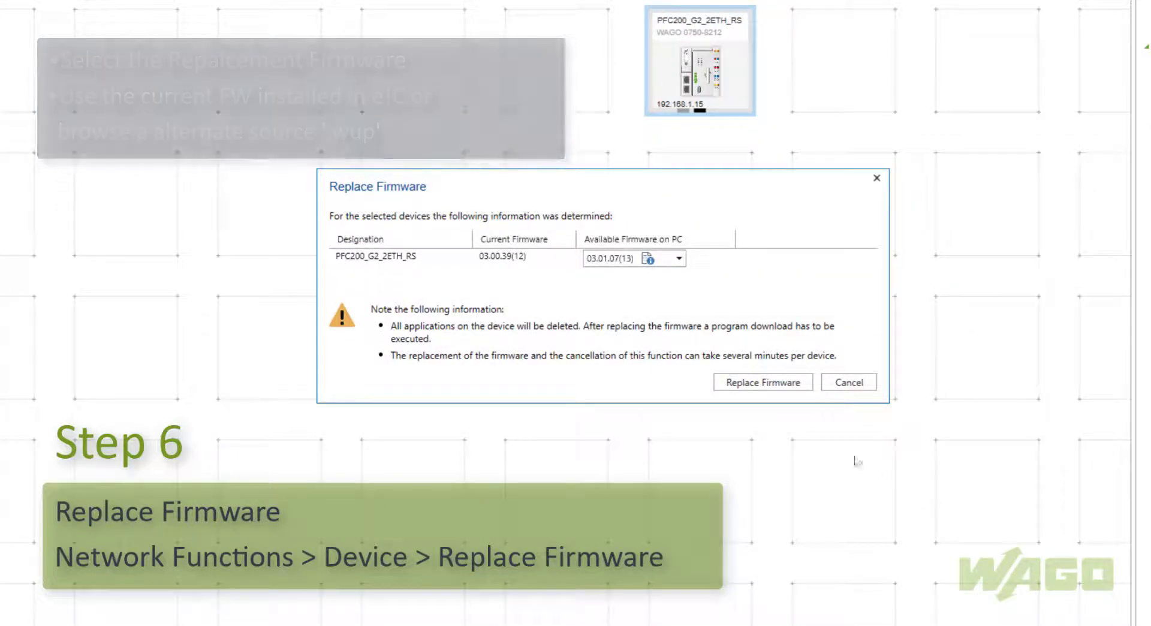
click(799, 386)
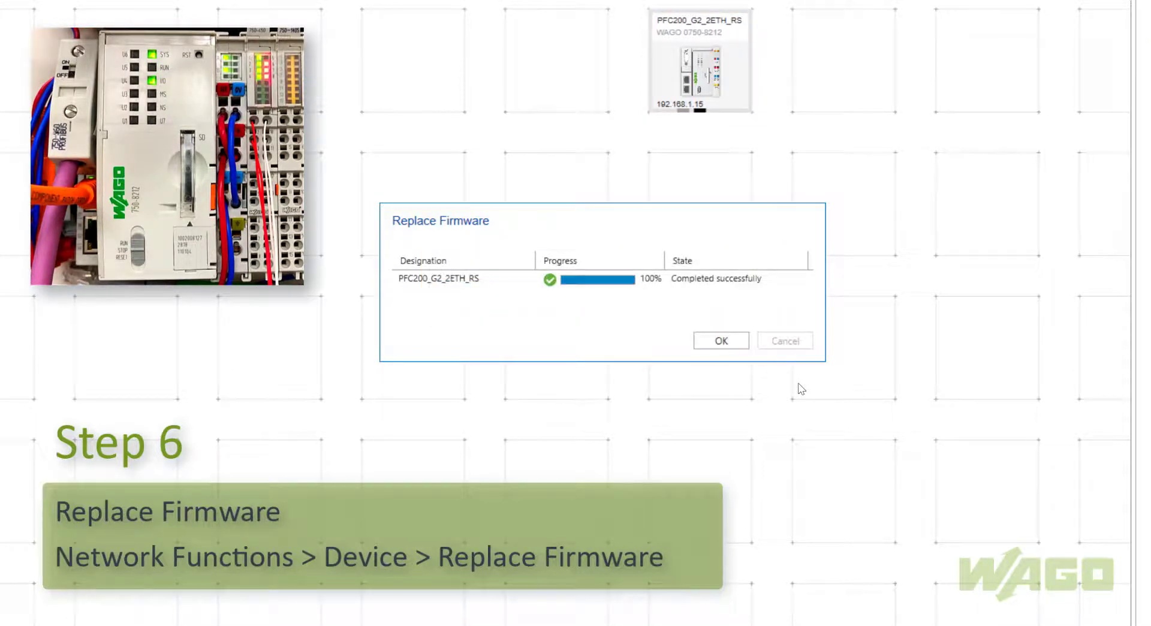
click(726, 341)
Query the firmware replacement diagnostics log, read it through to the last entries, and close the diagnostics.
mouse_move(732, 118)
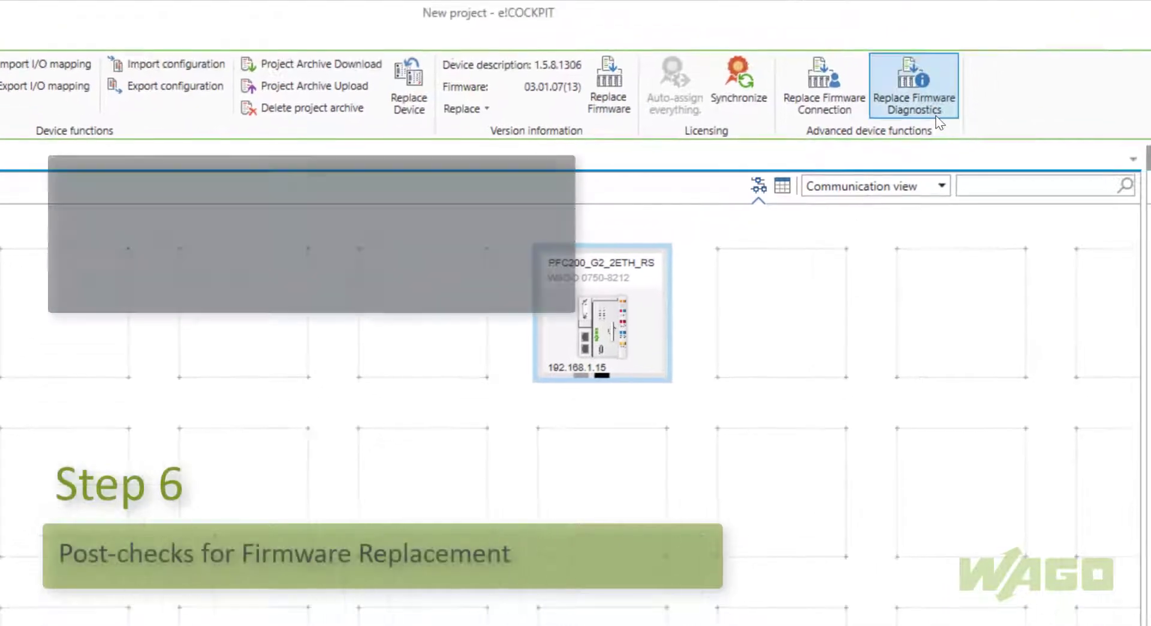
click(935, 114)
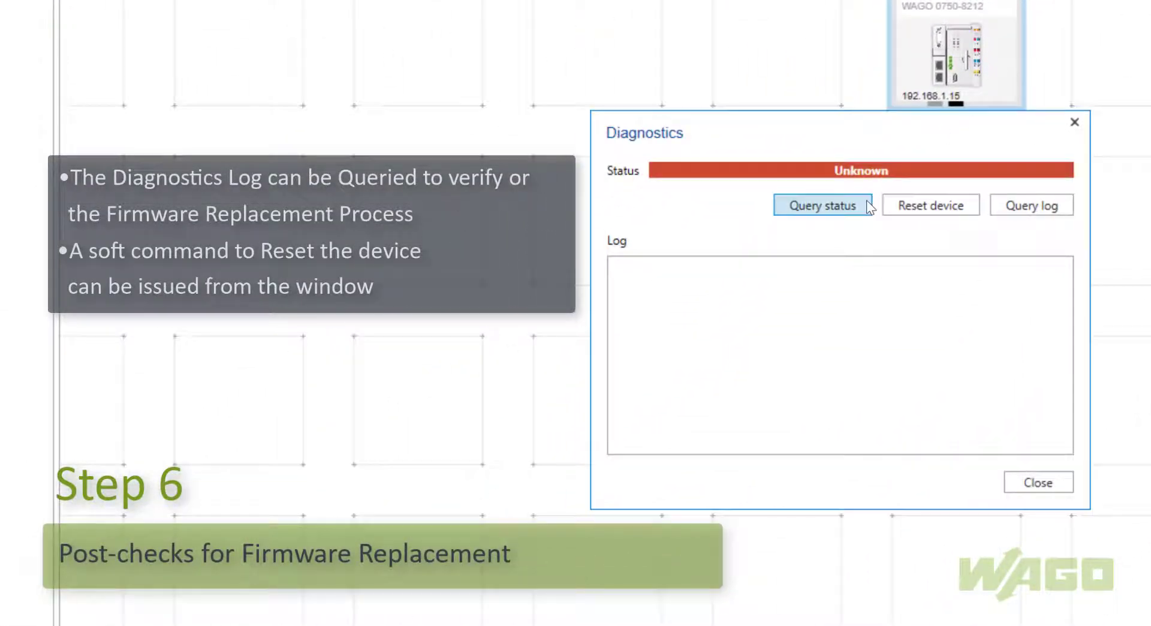
click(1002, 198)
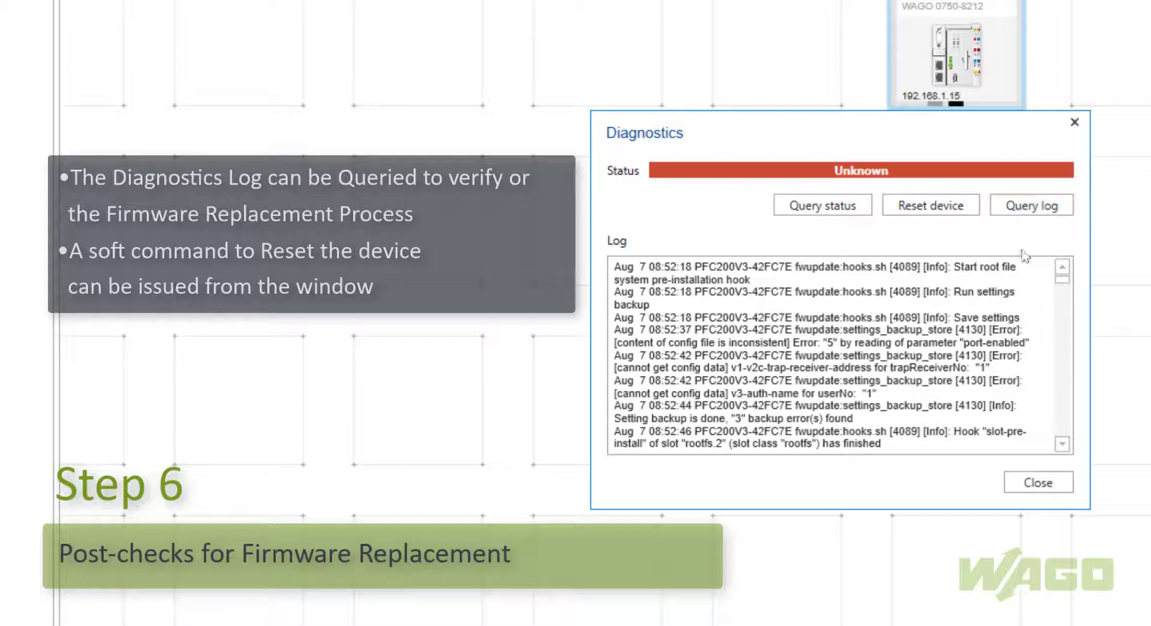
drag(1061, 280, 1072, 443)
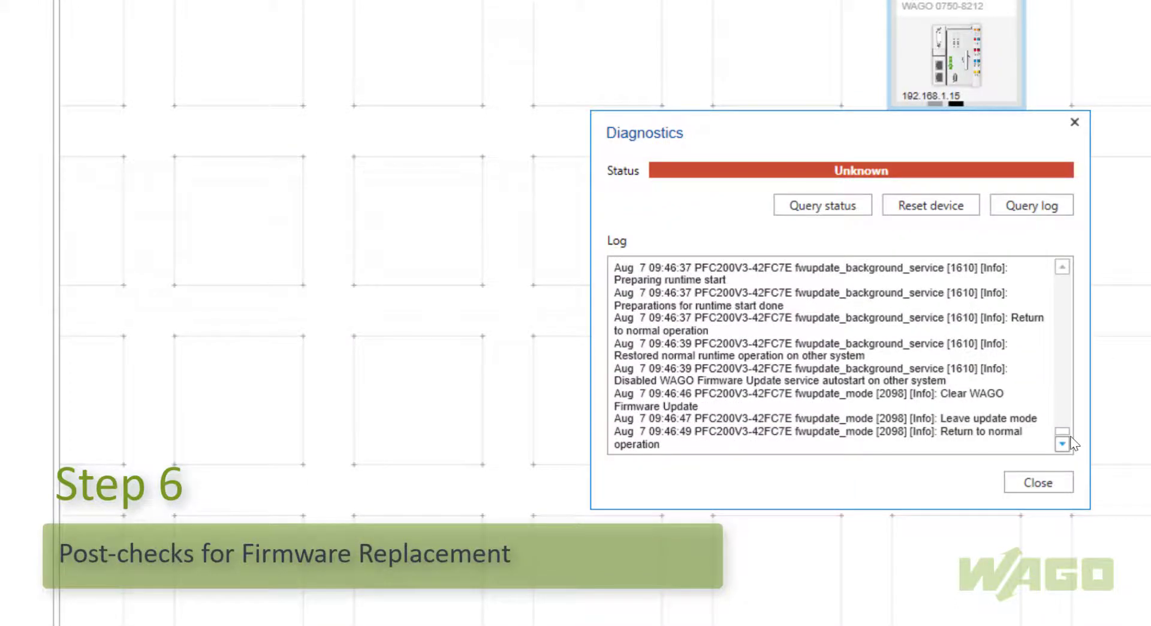
click(1037, 482)
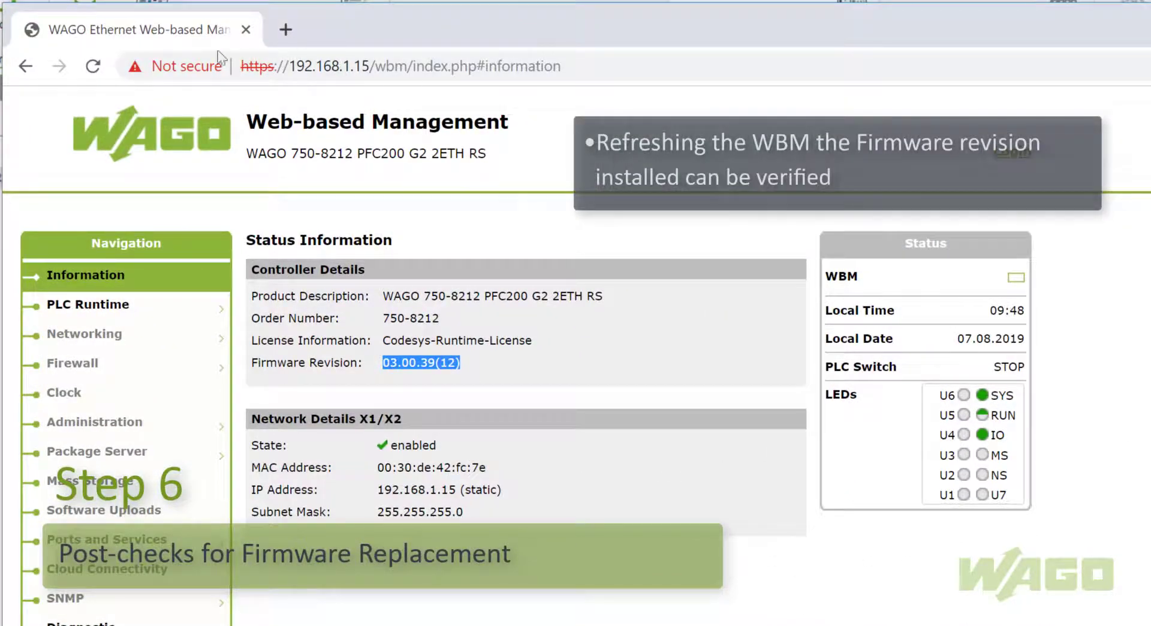
Switch to the browser, reload the controller's Web-based Management page and check the installed firmware revision.
click(93, 66)
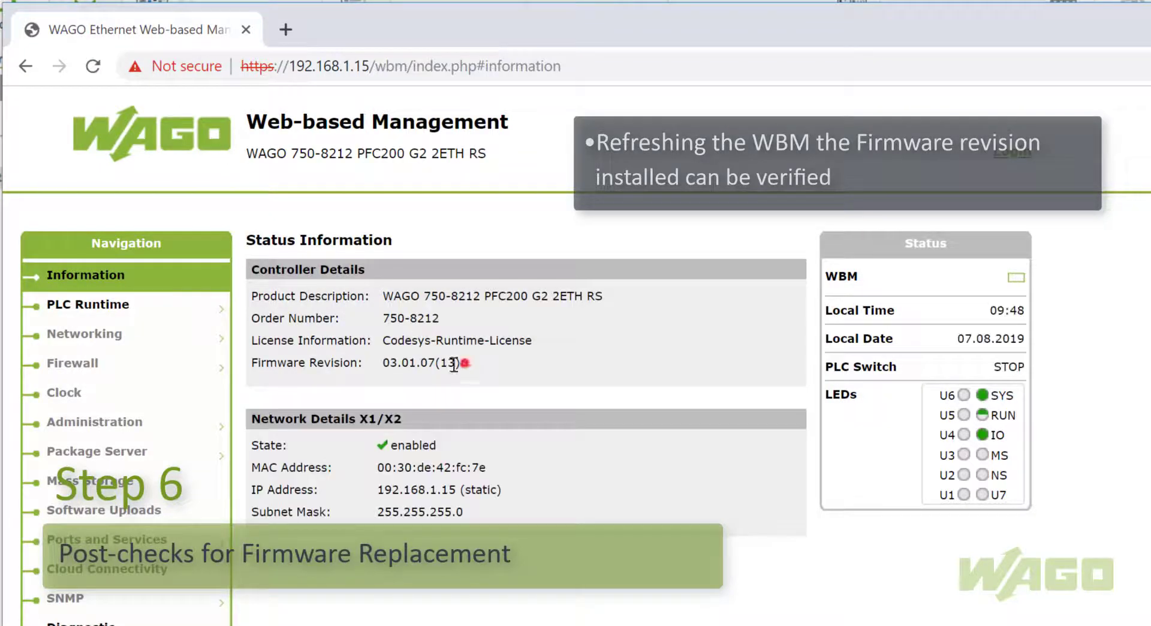
drag(454, 363, 382, 363)
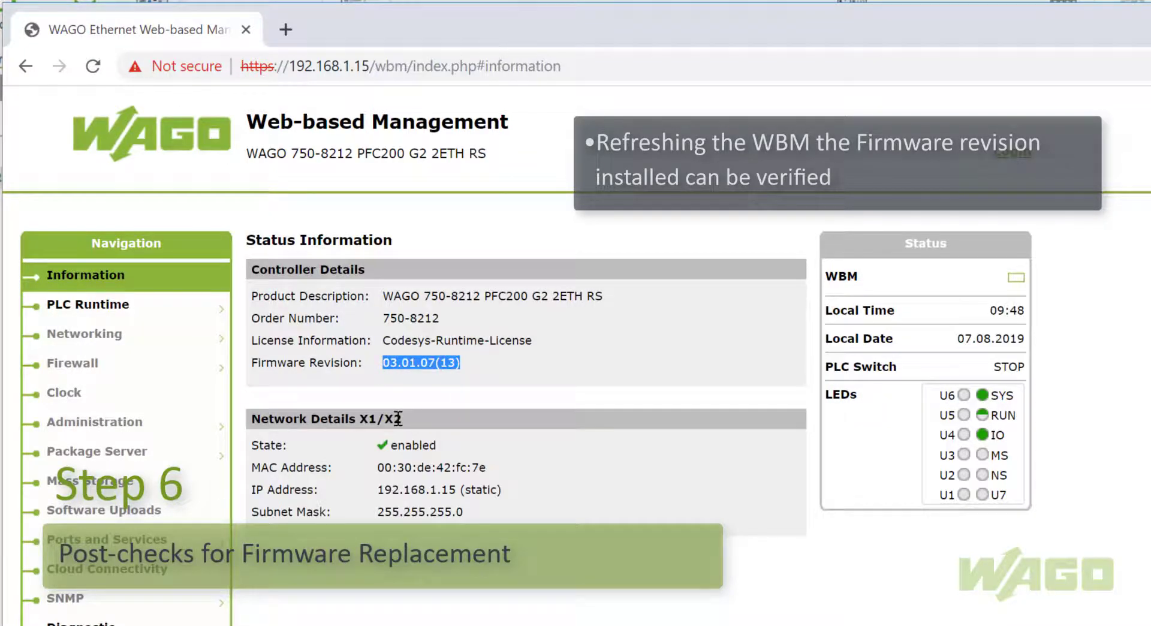